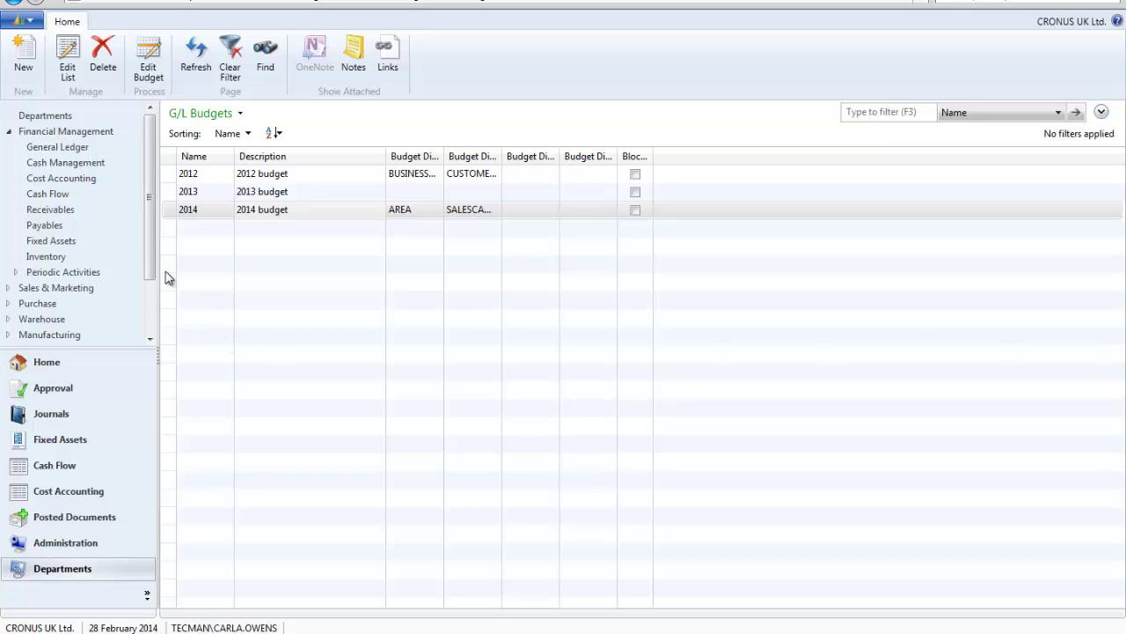
In the 2014 budget, enter March amounts -14,000, -9,000 and -6,000 for accounts 6110, 6120 and 6130
left_click(148, 64)
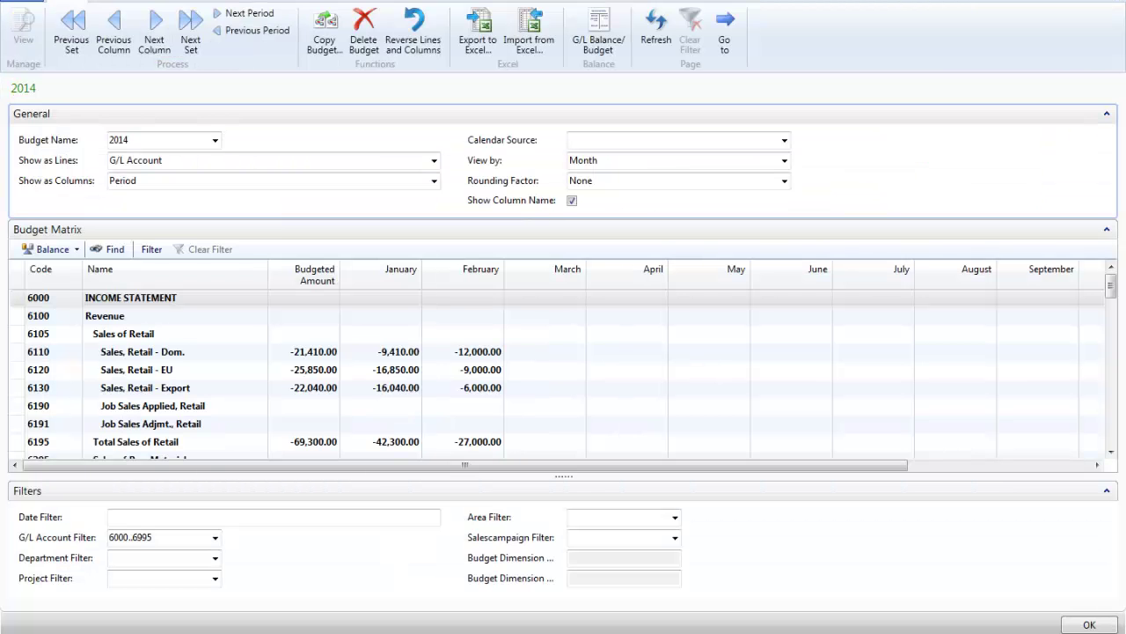
left_click(384, 354)
left_click(565, 351)
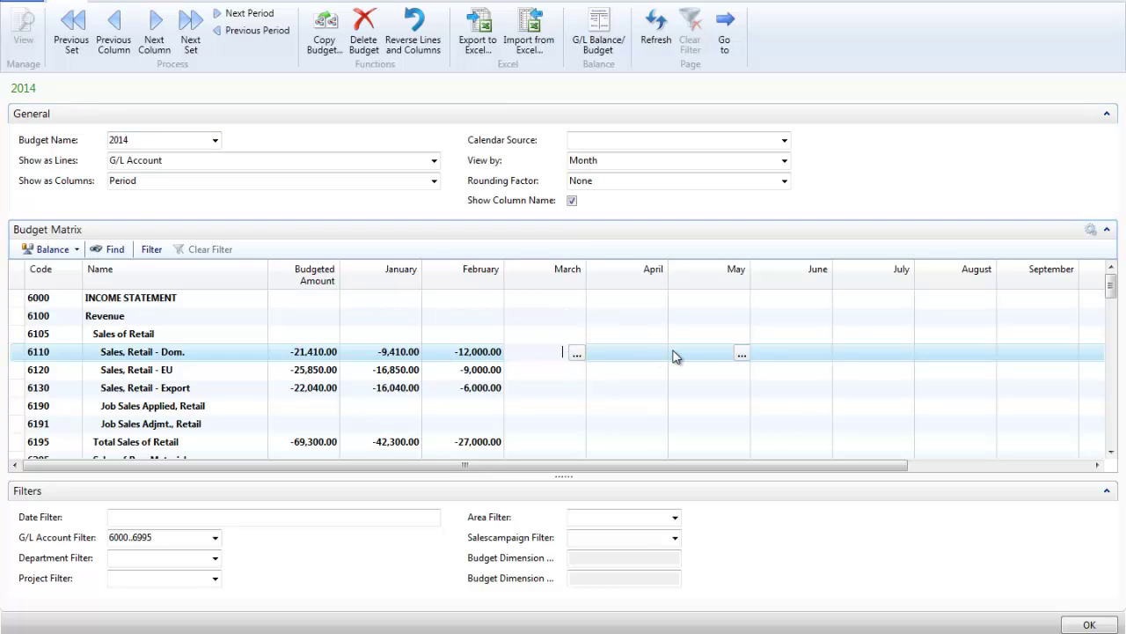
type("-14000")
key("Return")
type("-9000")
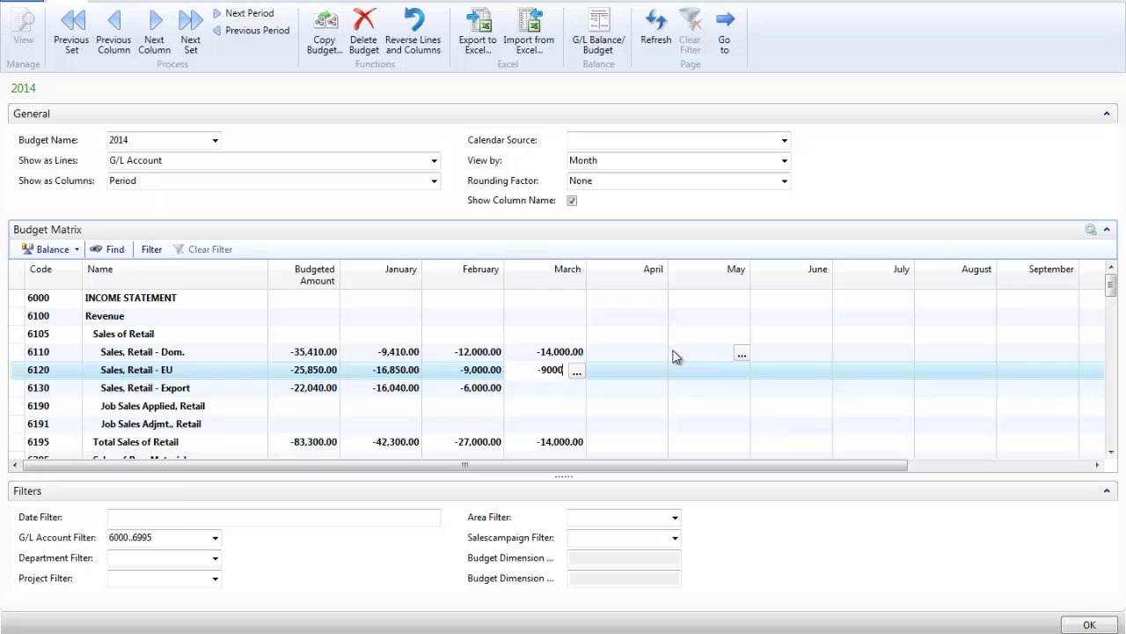
key("Return")
type("-6")
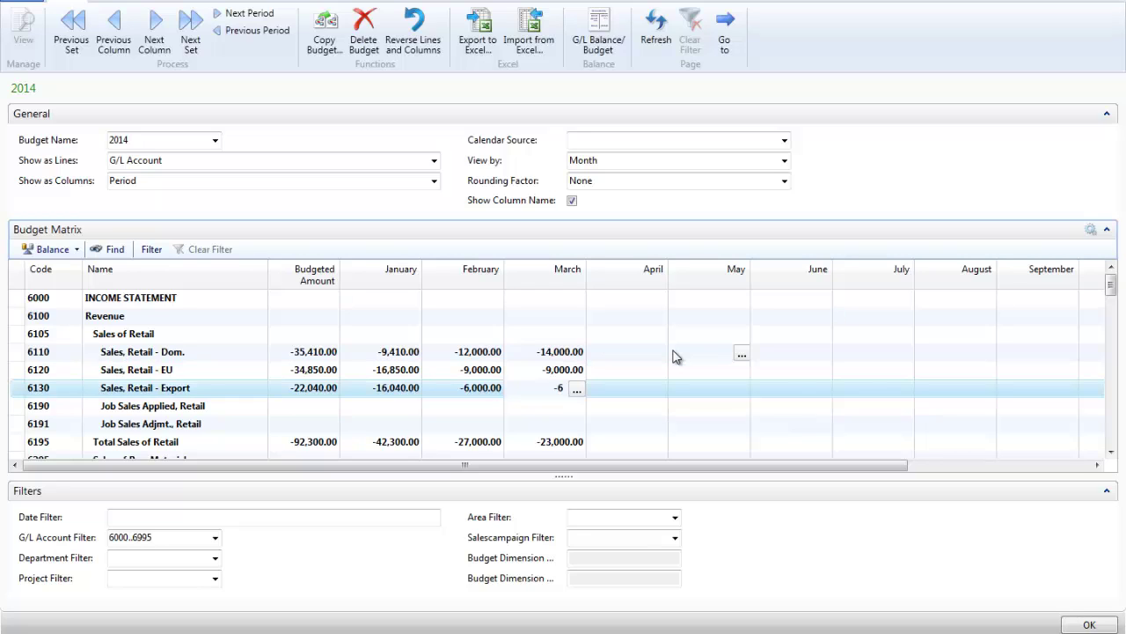
type(",00000")
key("Return")
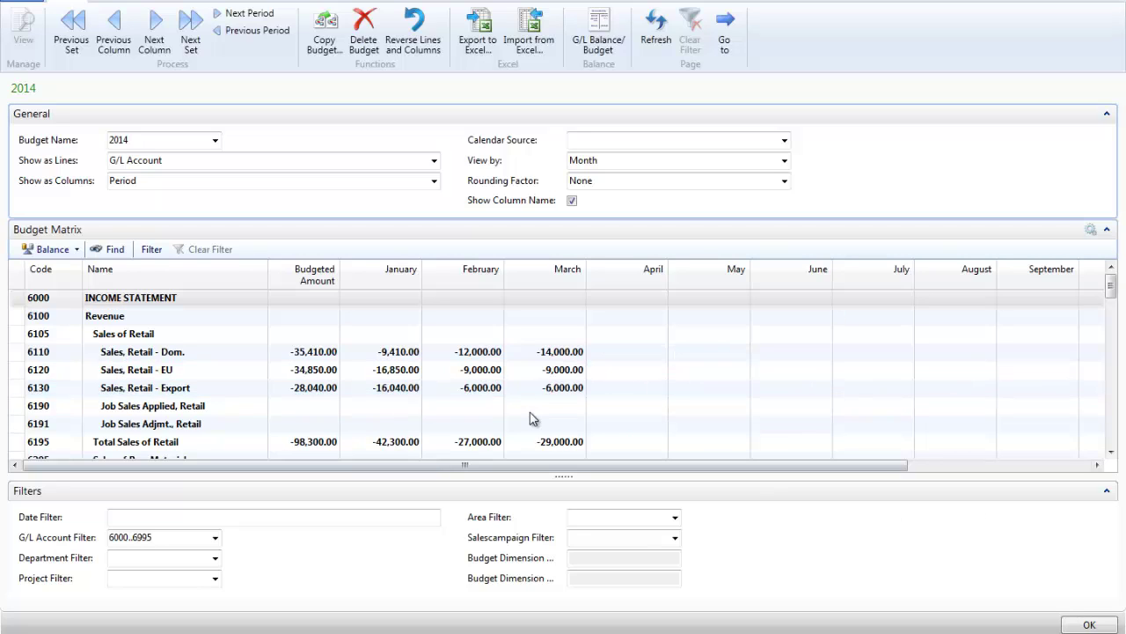
Correct account 6110's February budget amount to -13,000
left_click(484, 353)
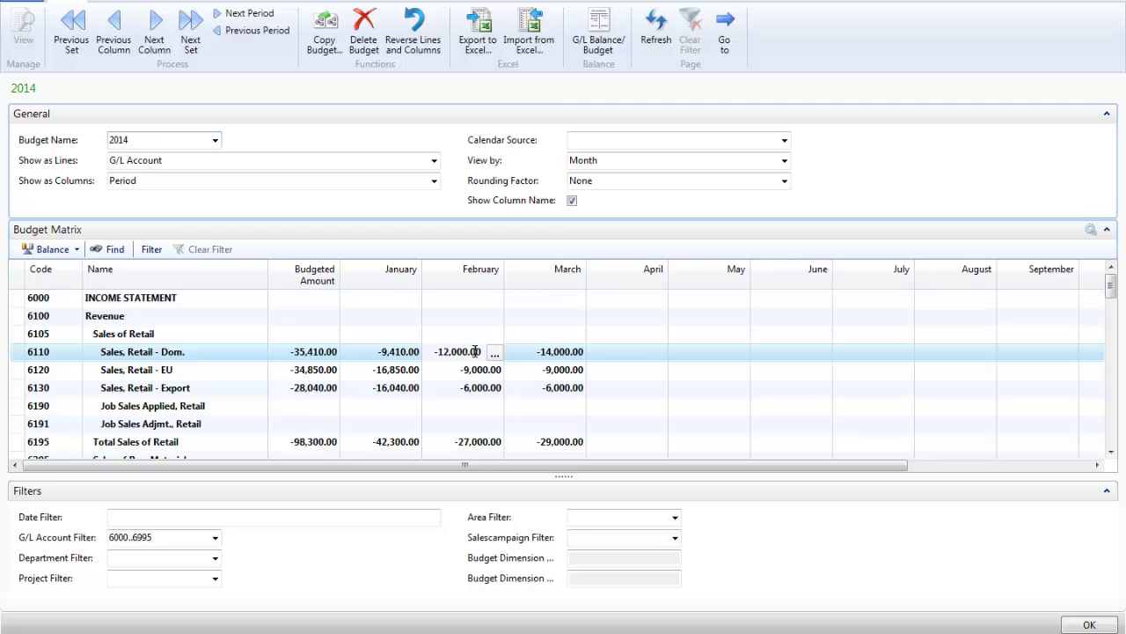
left_click(444, 353)
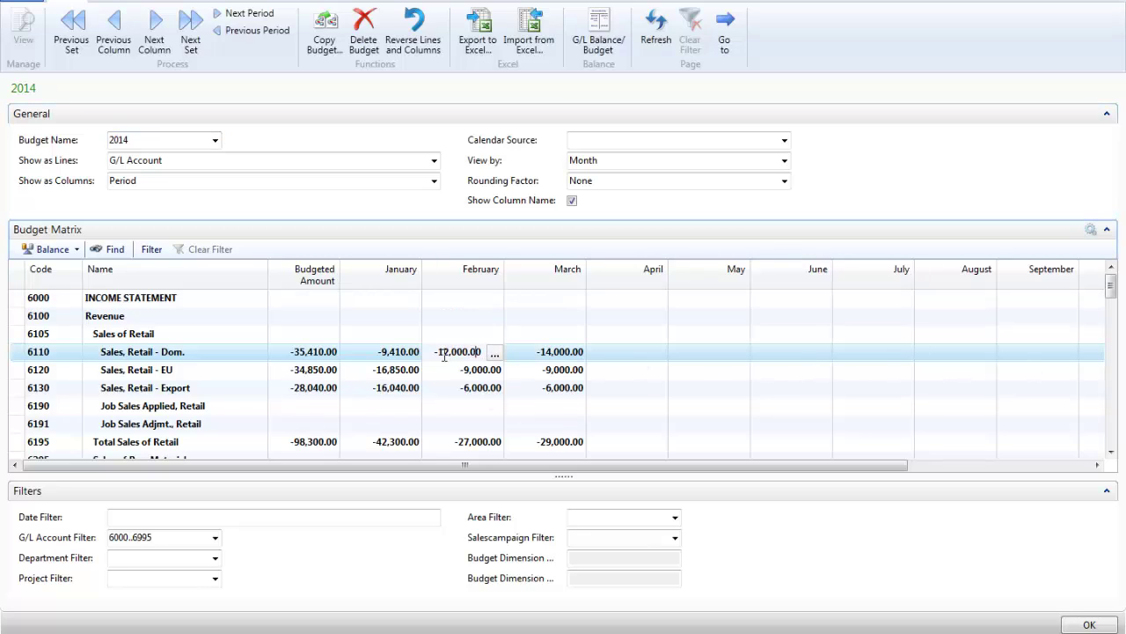
type("3")
key("Tab")
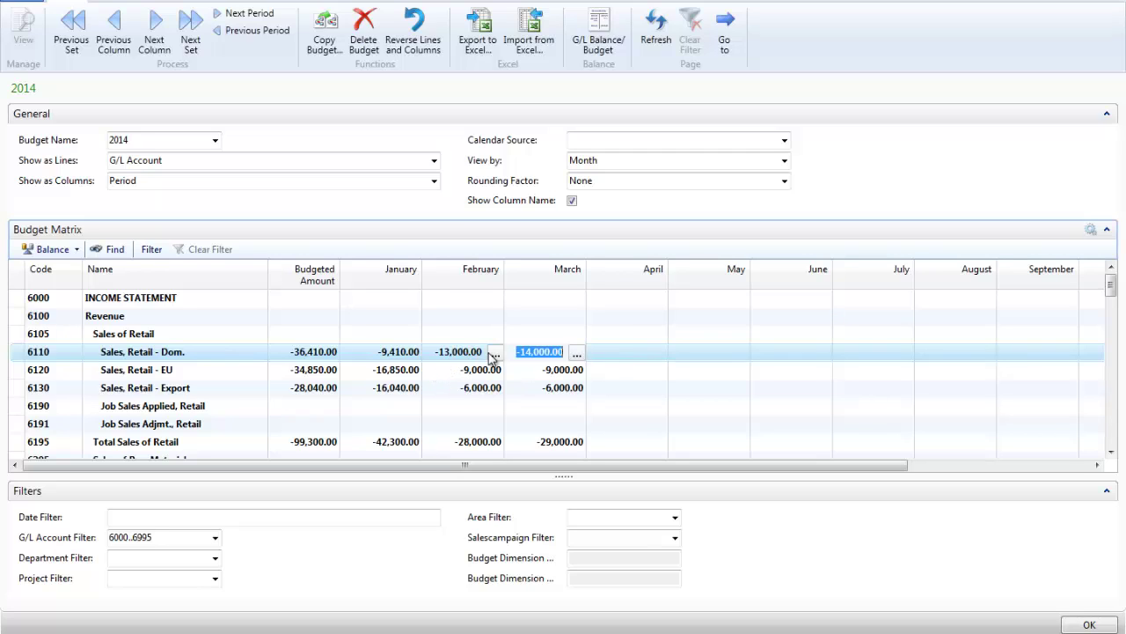
left_click(498, 355)
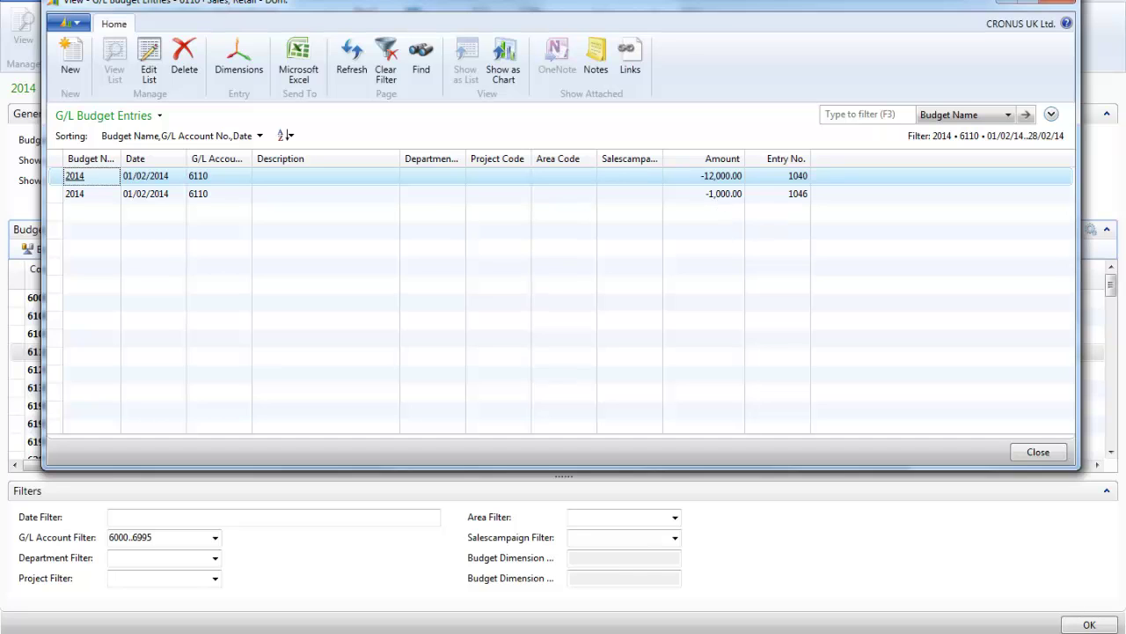
key("Escape")
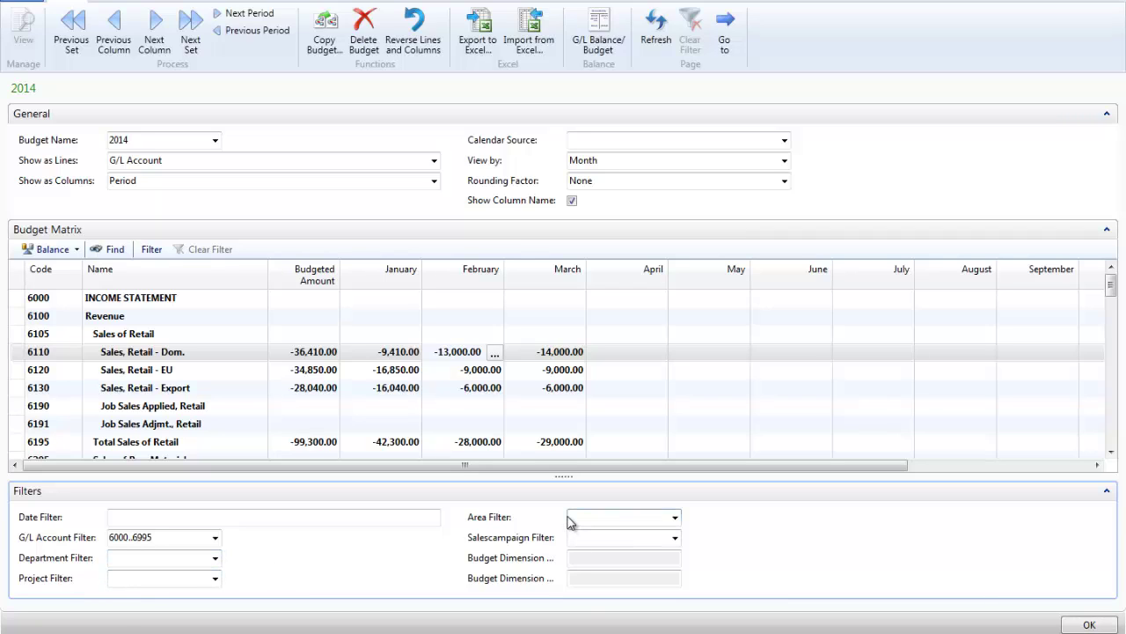
left_click(675, 519)
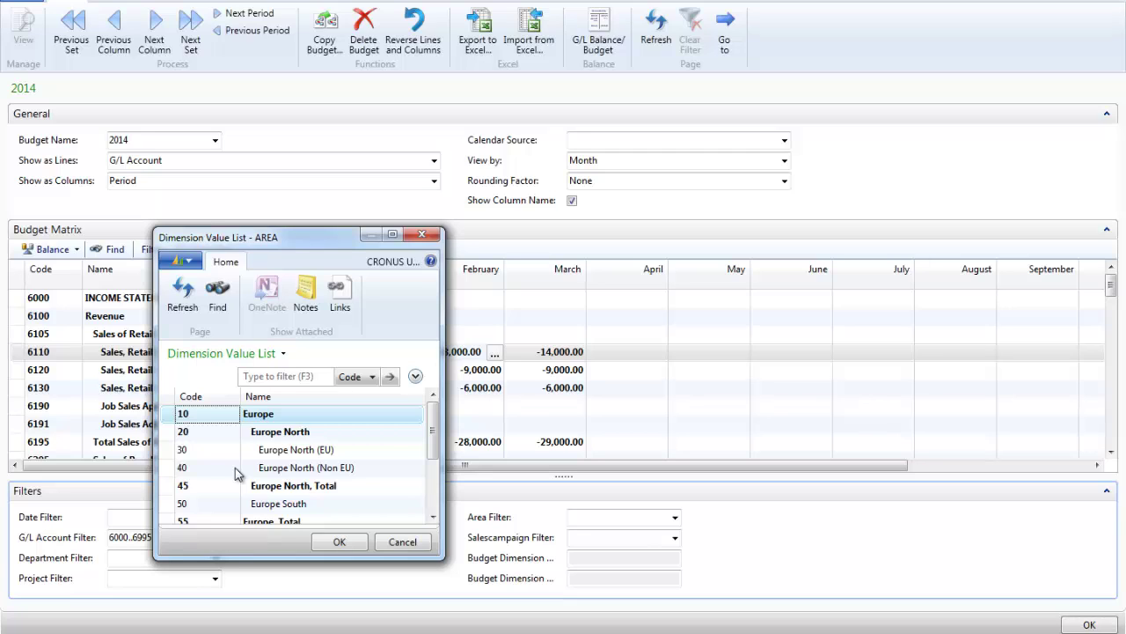
key("Escape")
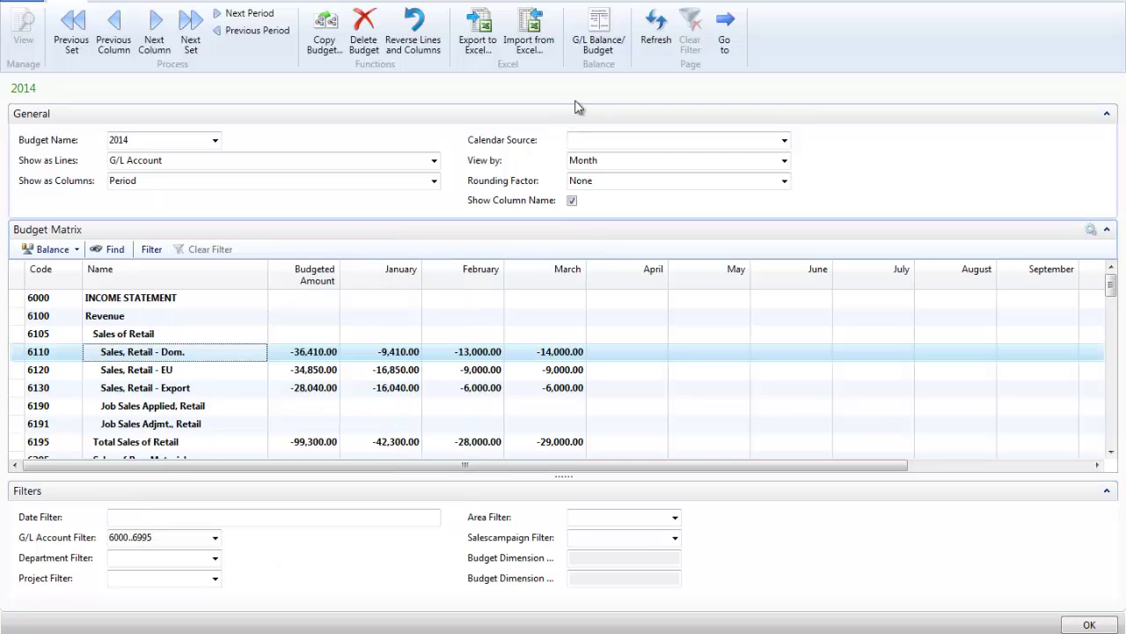
left_click(598, 46)
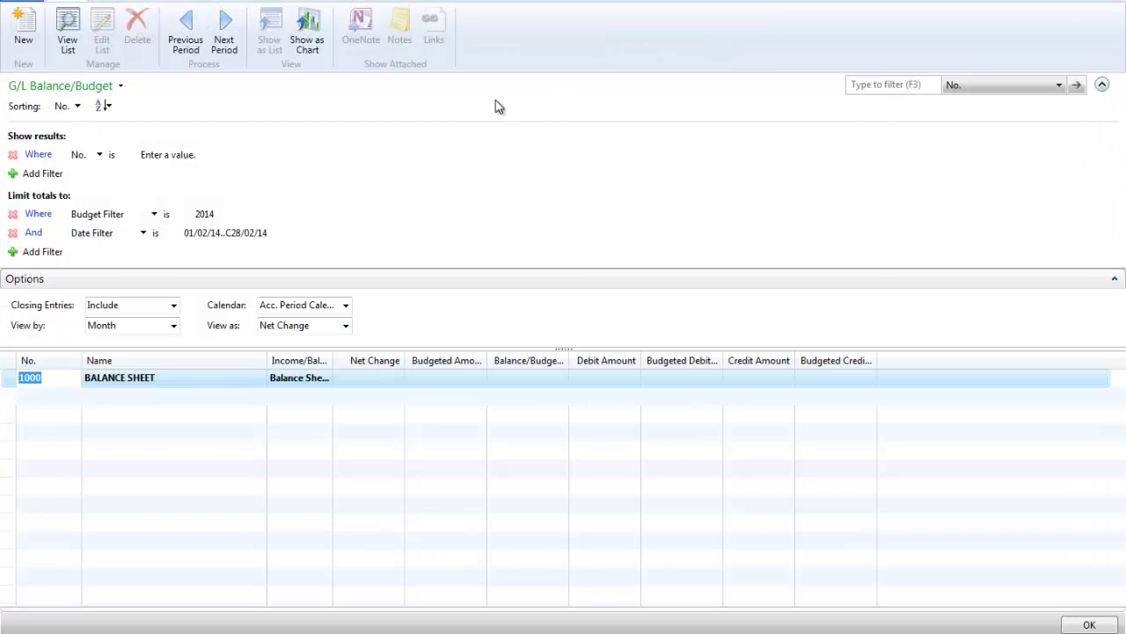
left_click(164, 155)
type("6")
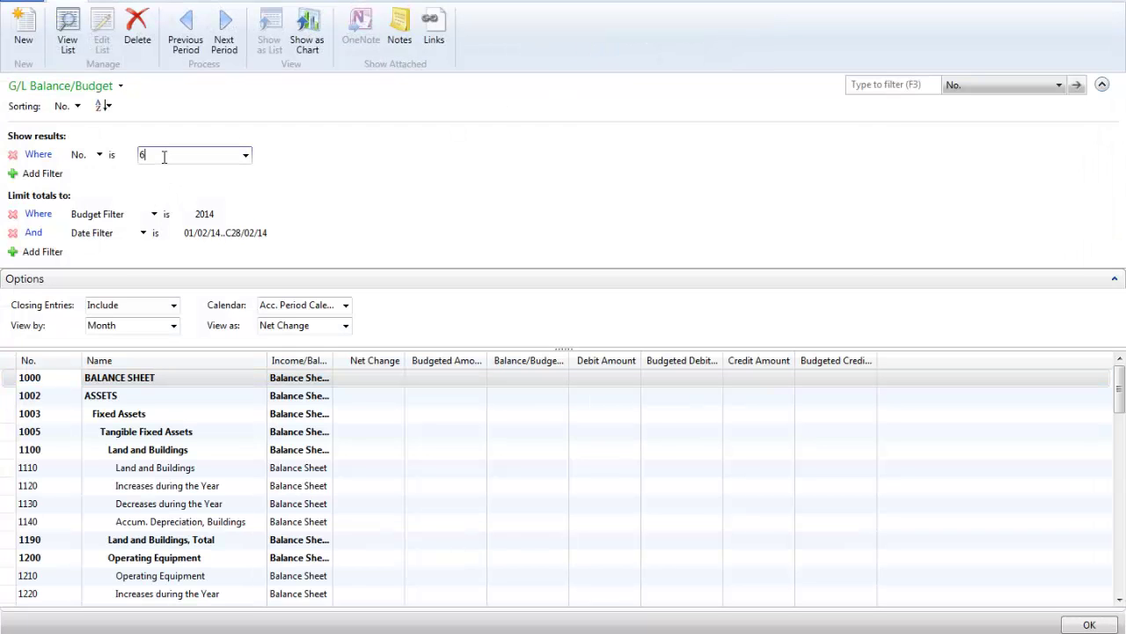
type("100..6")
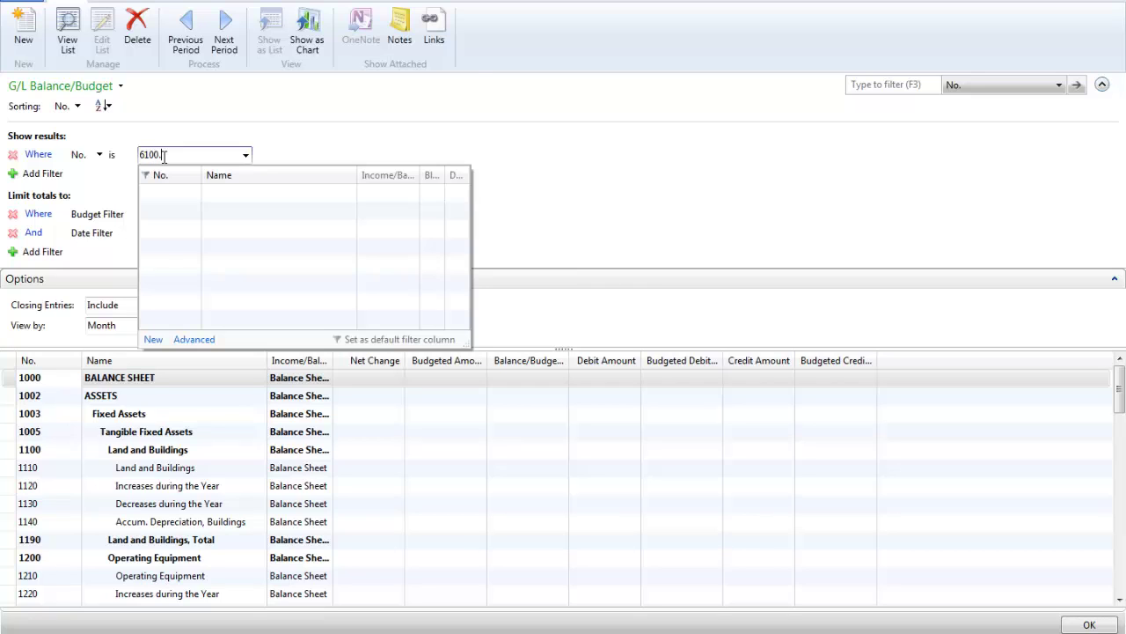
type("200")
key("Return")
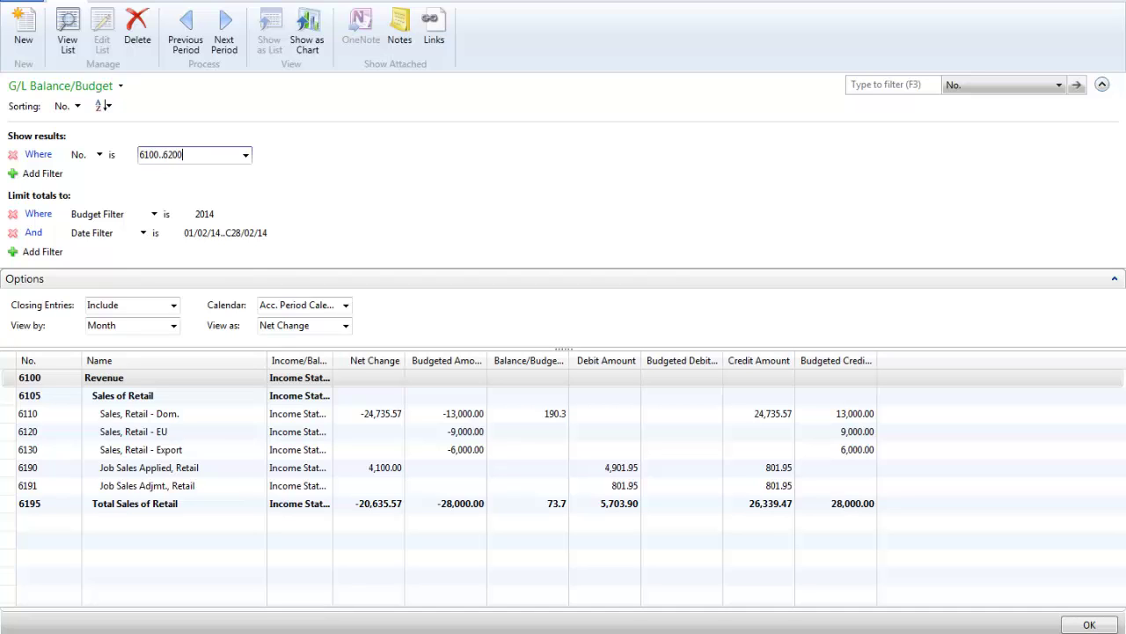
key("Escape")
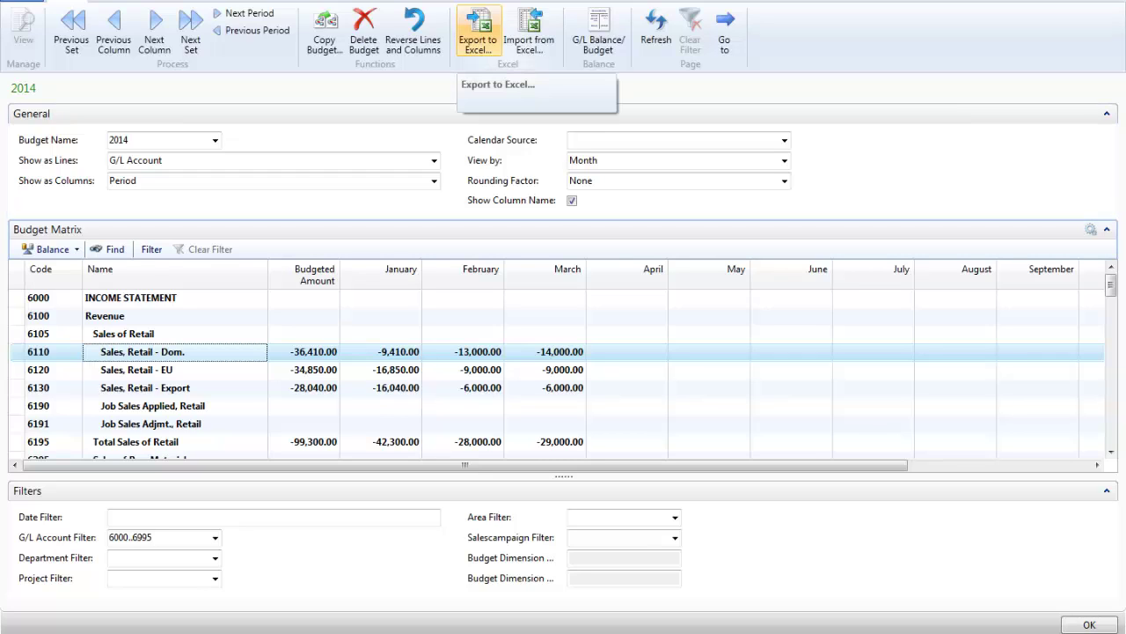
Export the 2014 budget to Excel with 12 monthly columns starting 01/01/2014
left_click(478, 31)
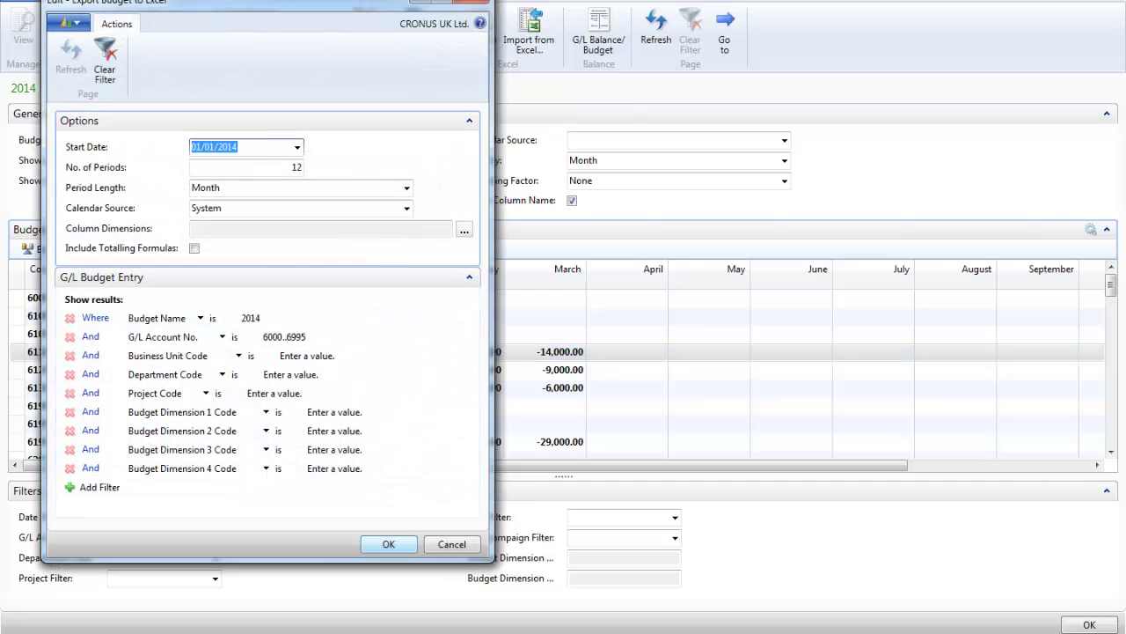
left_click(388, 544)
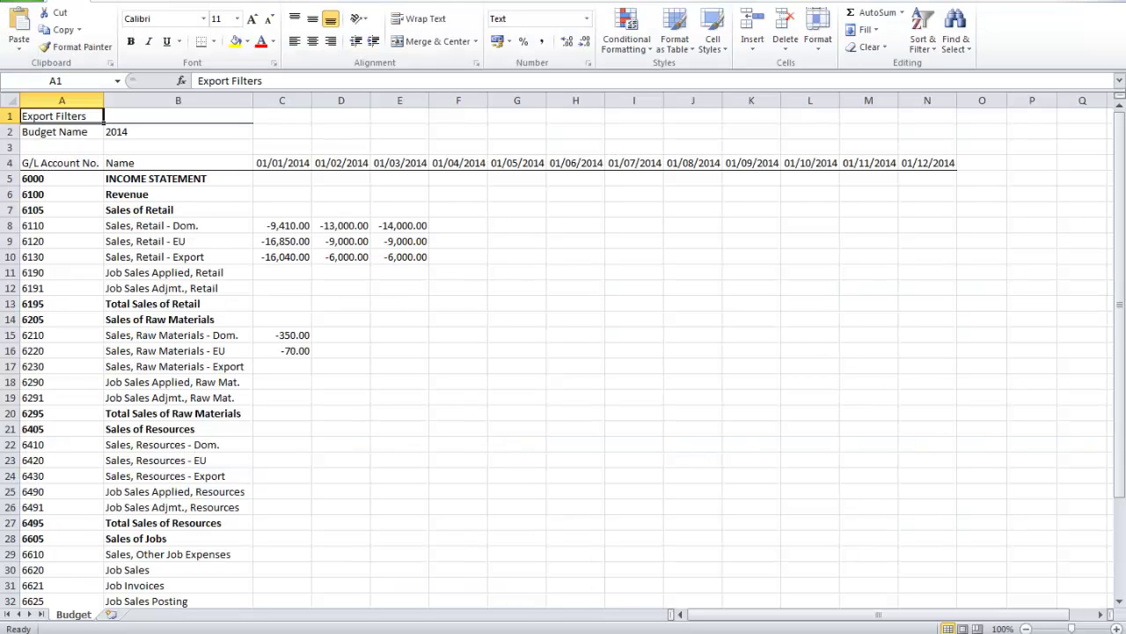
In Excel, change account 6120's February 2014 figure in D9 to -10,000
left_click(342, 241)
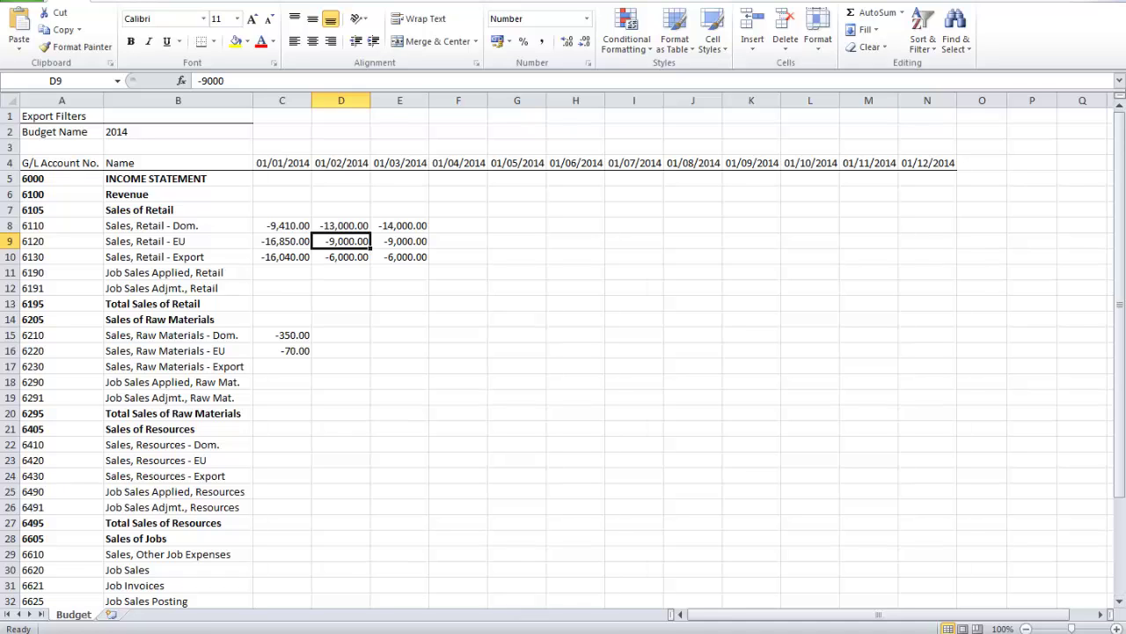
type("-10000")
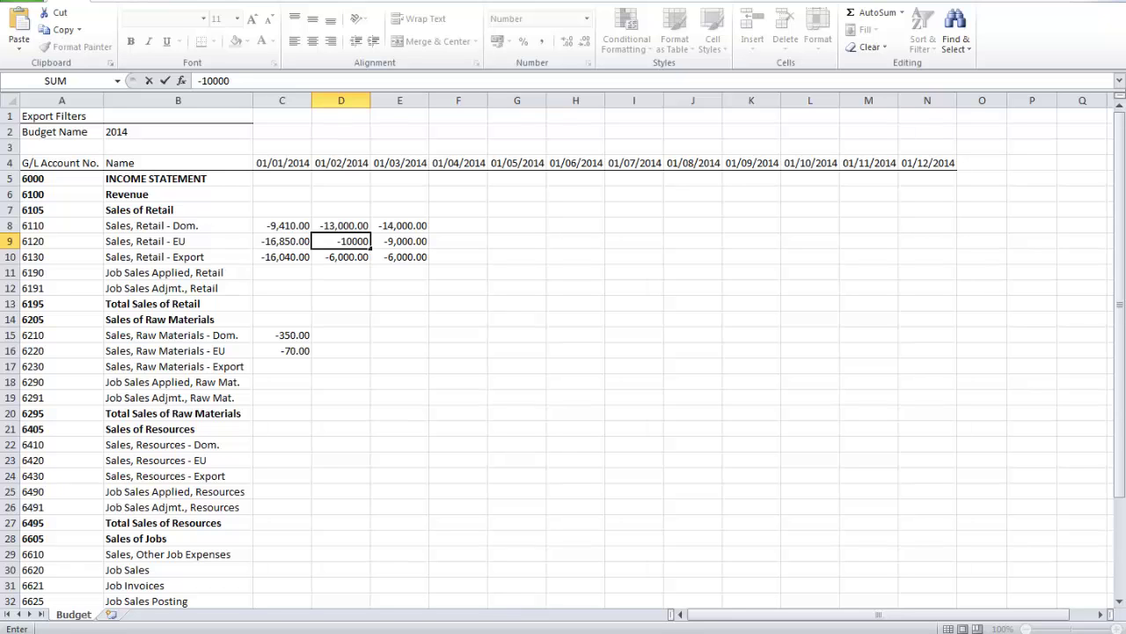
key("Return")
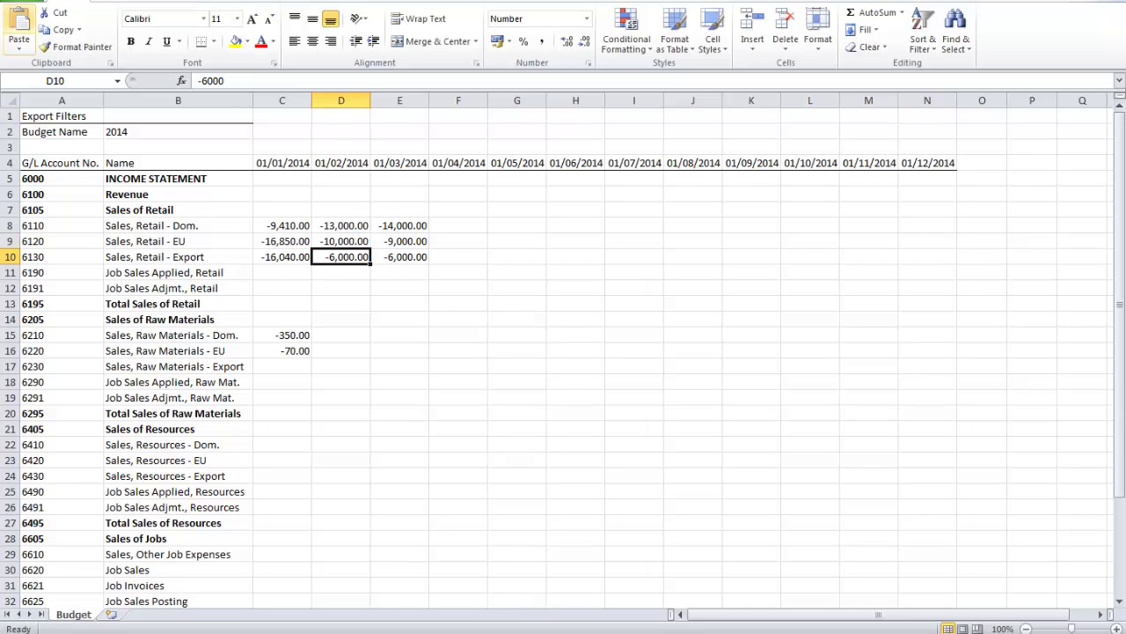
Save the workbook to the Desktop as Book1
key("alt+f")
key("a")
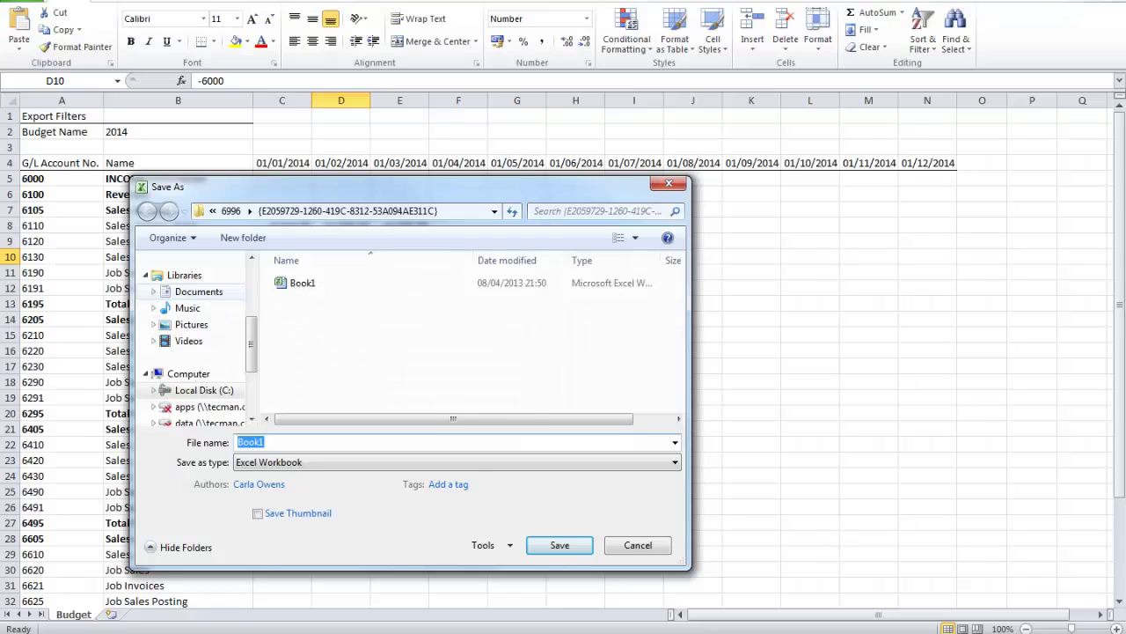
left_click(192, 331)
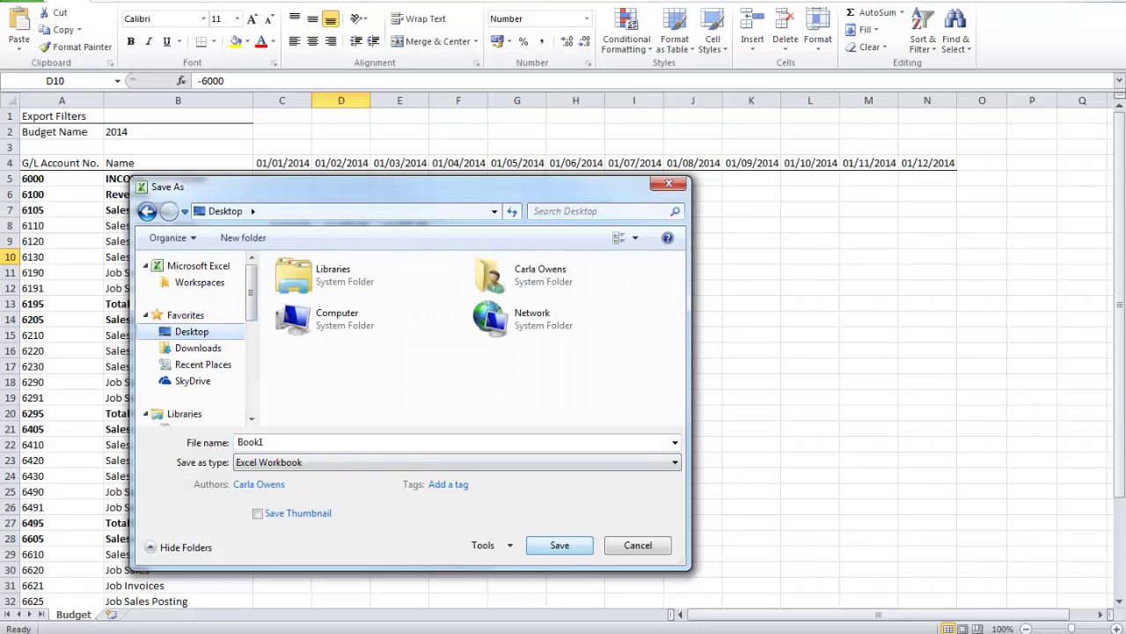
left_click(638, 545)
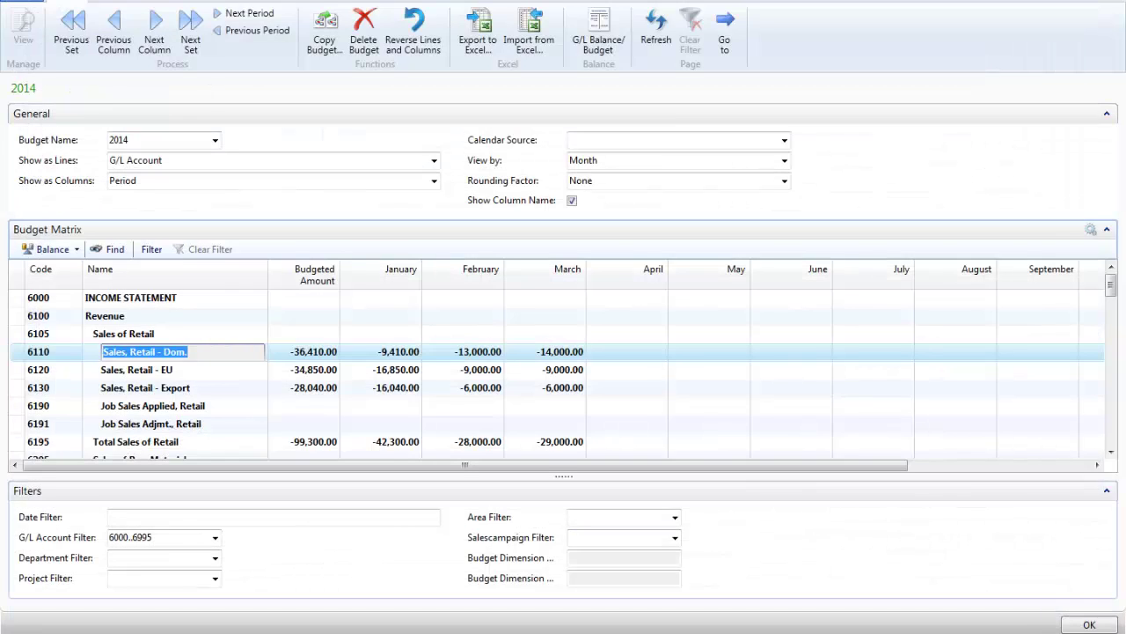
Import the Budget sheet of Desktop\Book1.xlsx into the 2014 budget with the Replace entries option
left_click(529, 31)
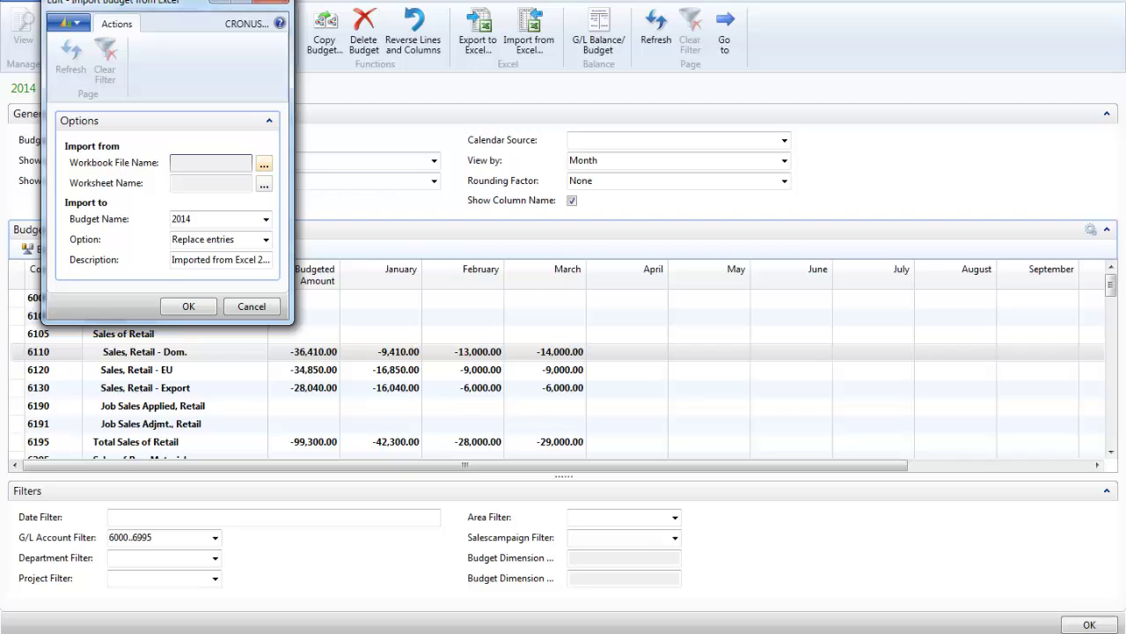
left_click(263, 162)
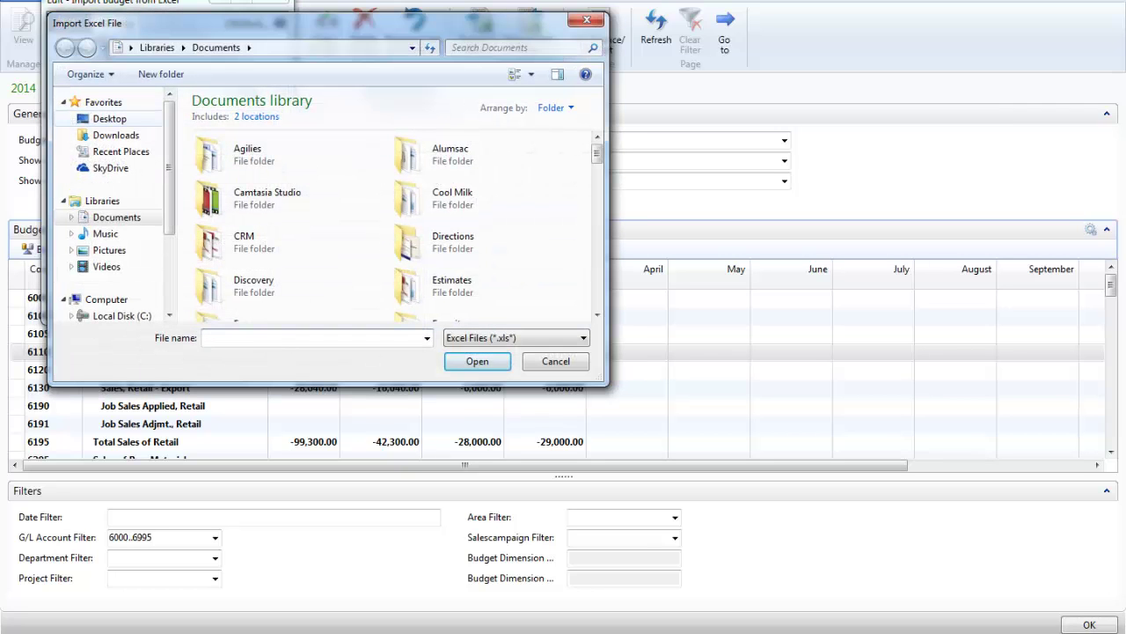
left_click(109, 118)
double_click(264, 198)
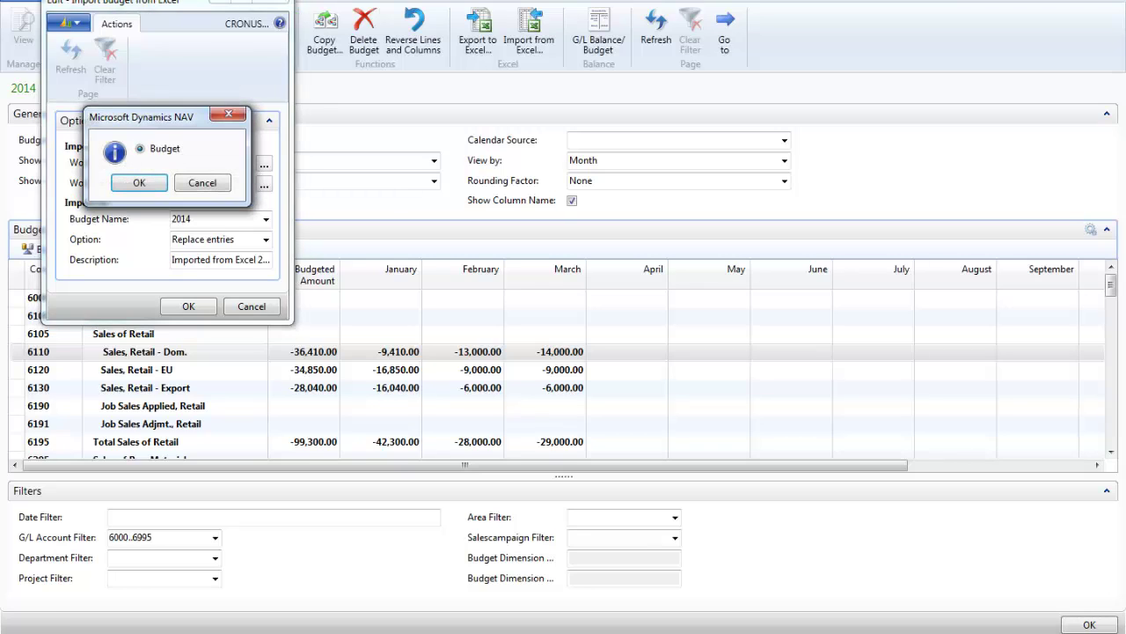
key("Return")
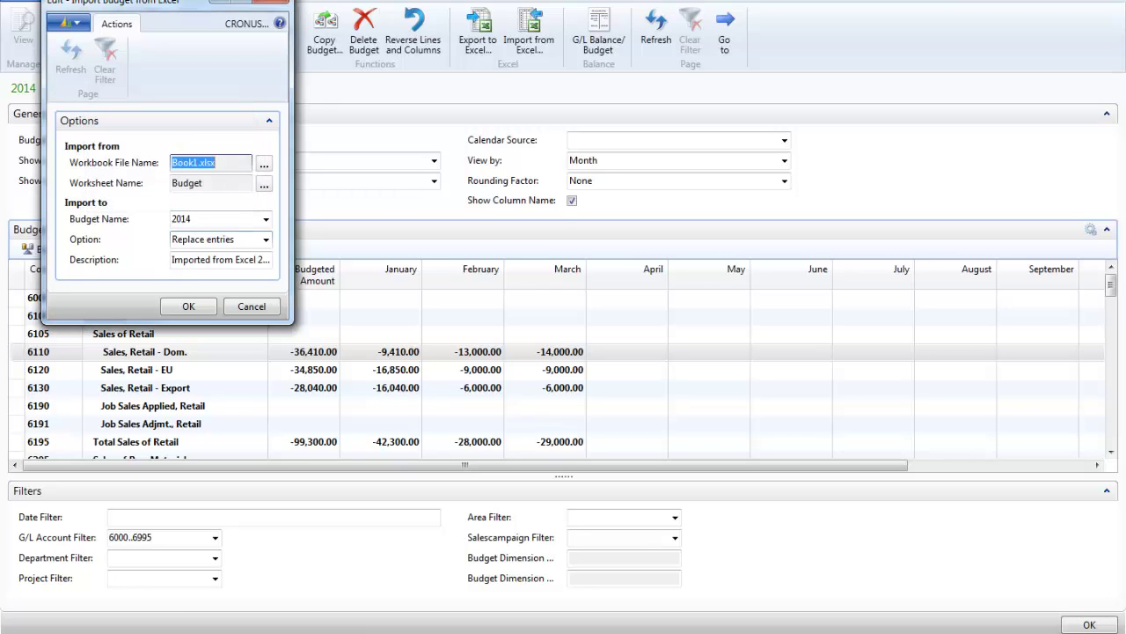
left_click(266, 239)
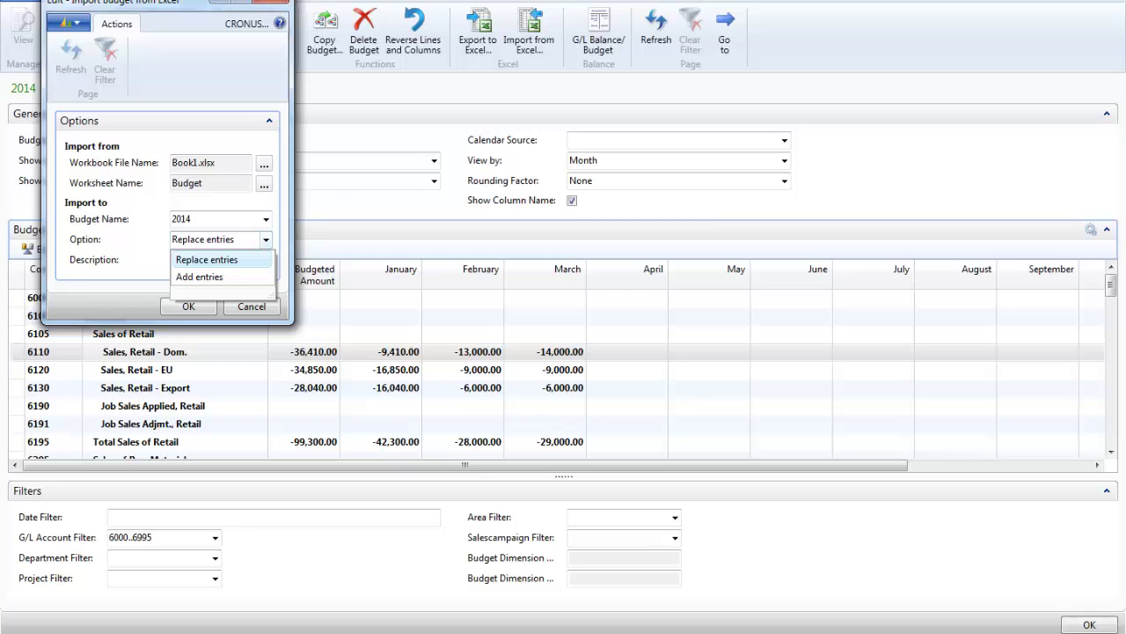
key("Return")
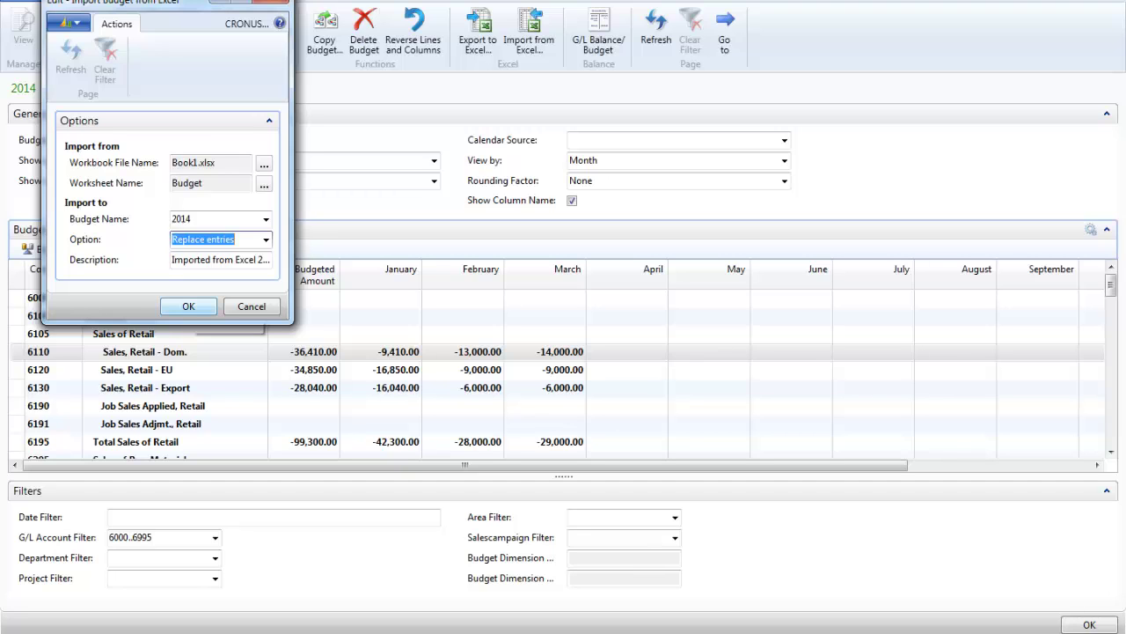
left_click(189, 306)
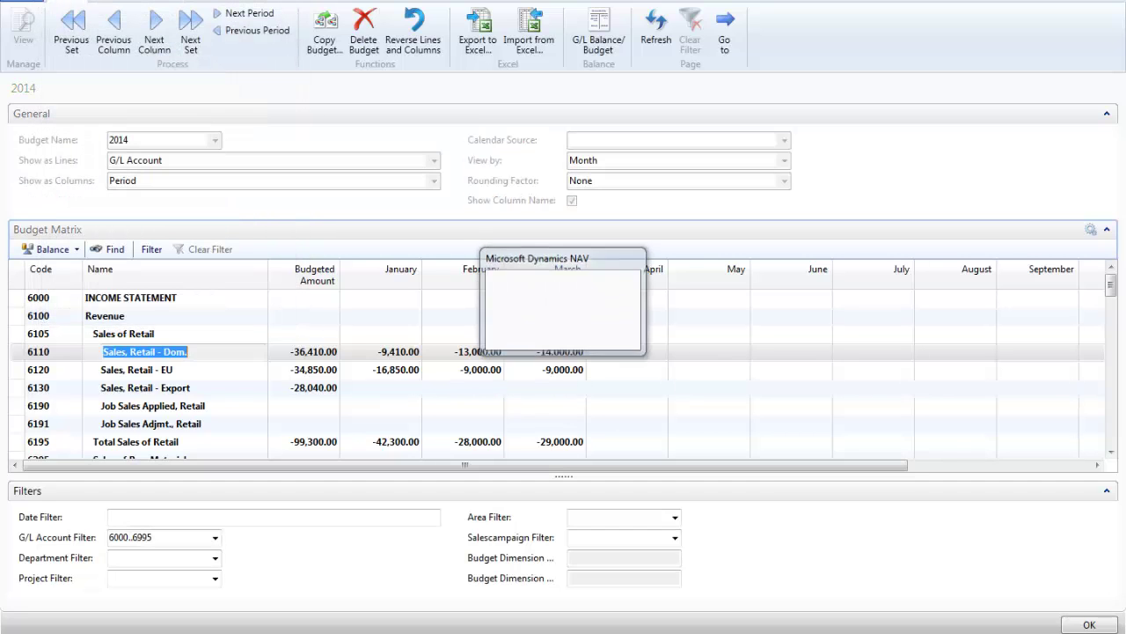
Check the Department Code filter choices in the Export to Excel settings, then cancel without exporting
left_click(478, 31)
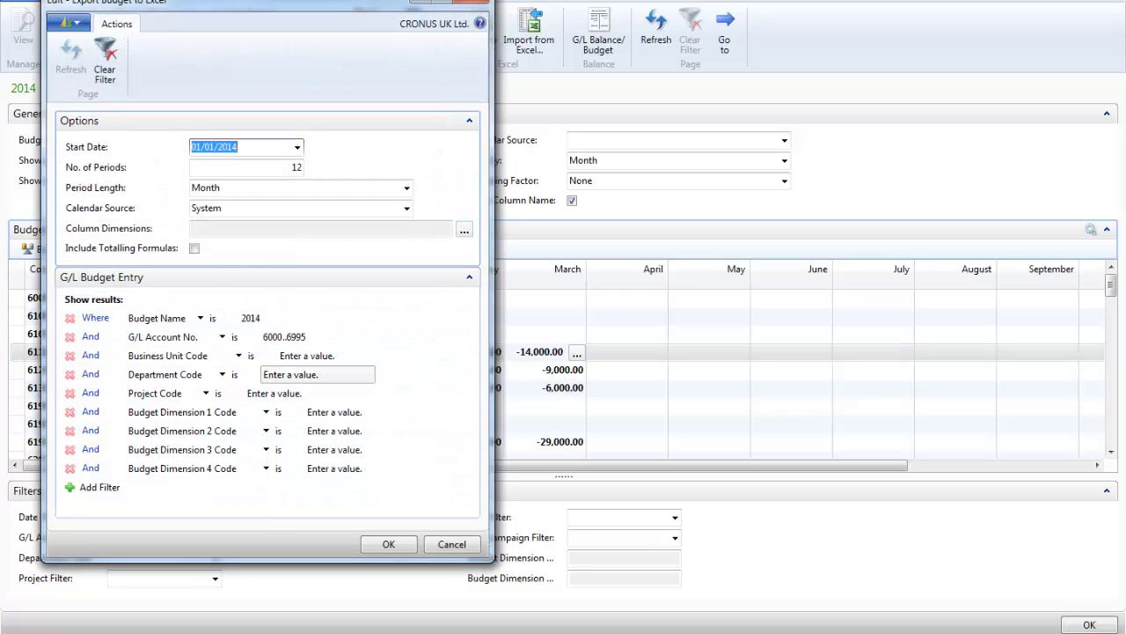
left_click(291, 374)
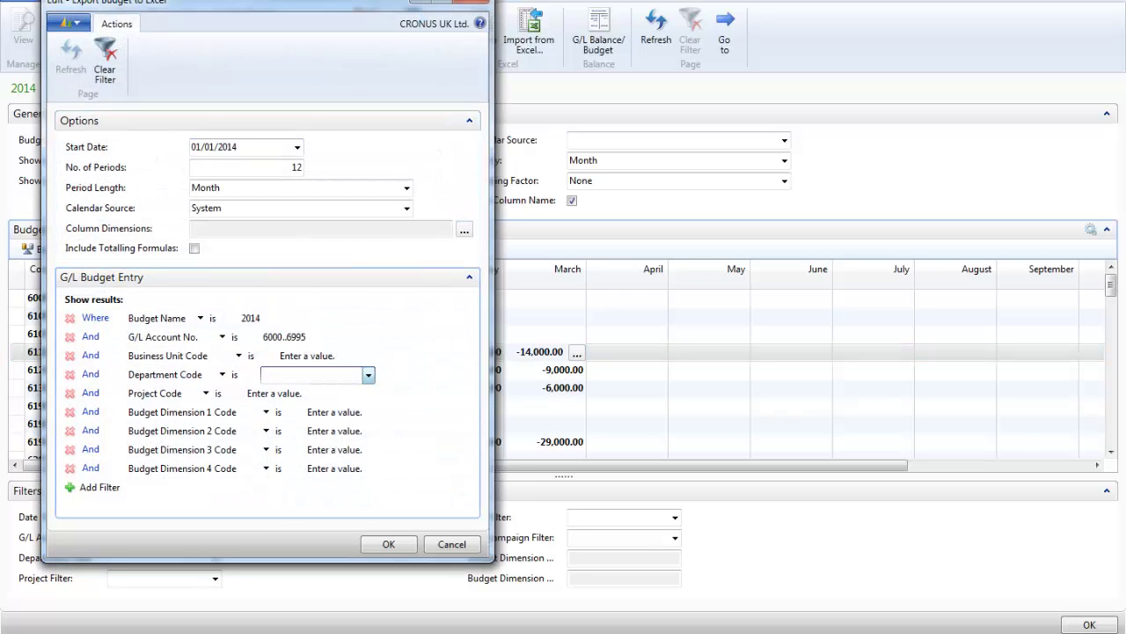
left_click(369, 375)
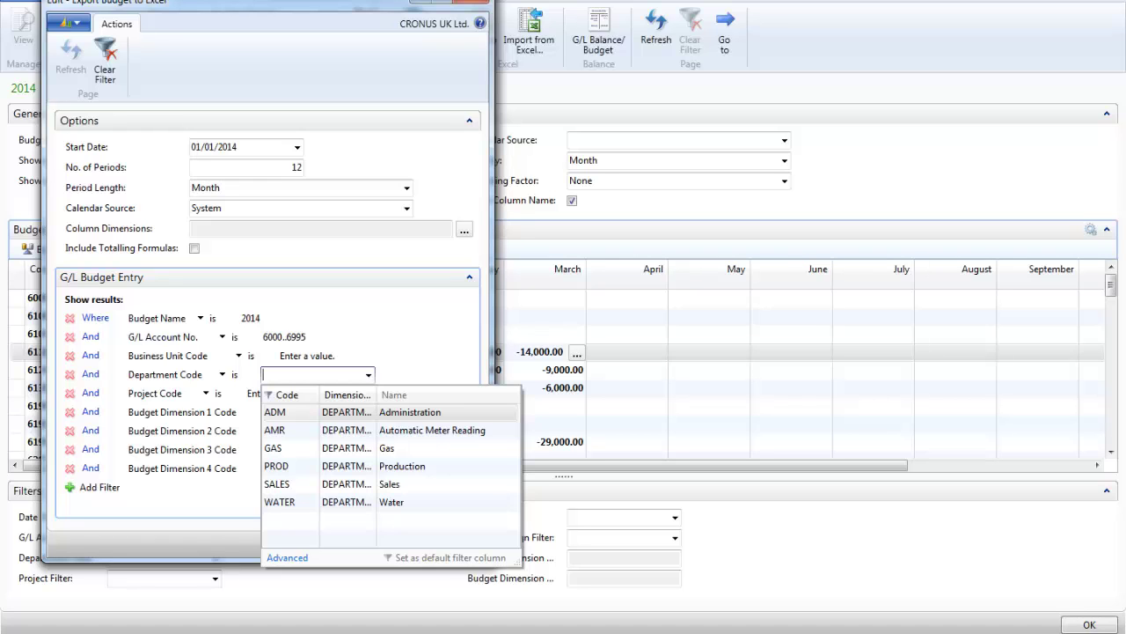
key("Escape")
key("Escape")
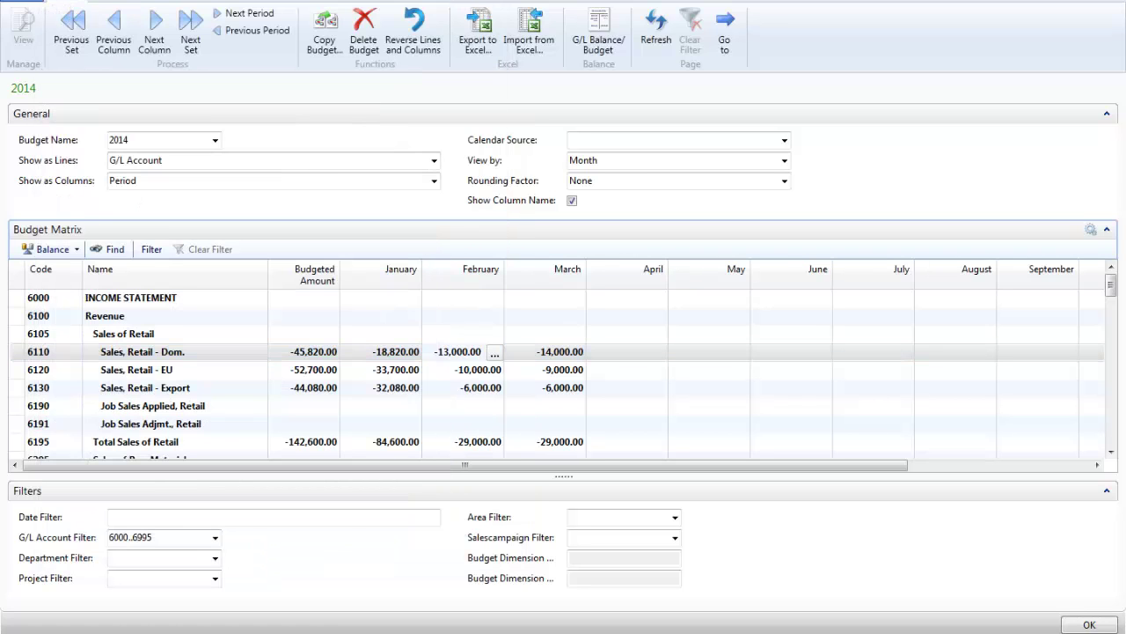
Bring up Copy Budget, showing source budget 2012, adjustment factor 1.1 and date formula 1M
left_click(325, 31)
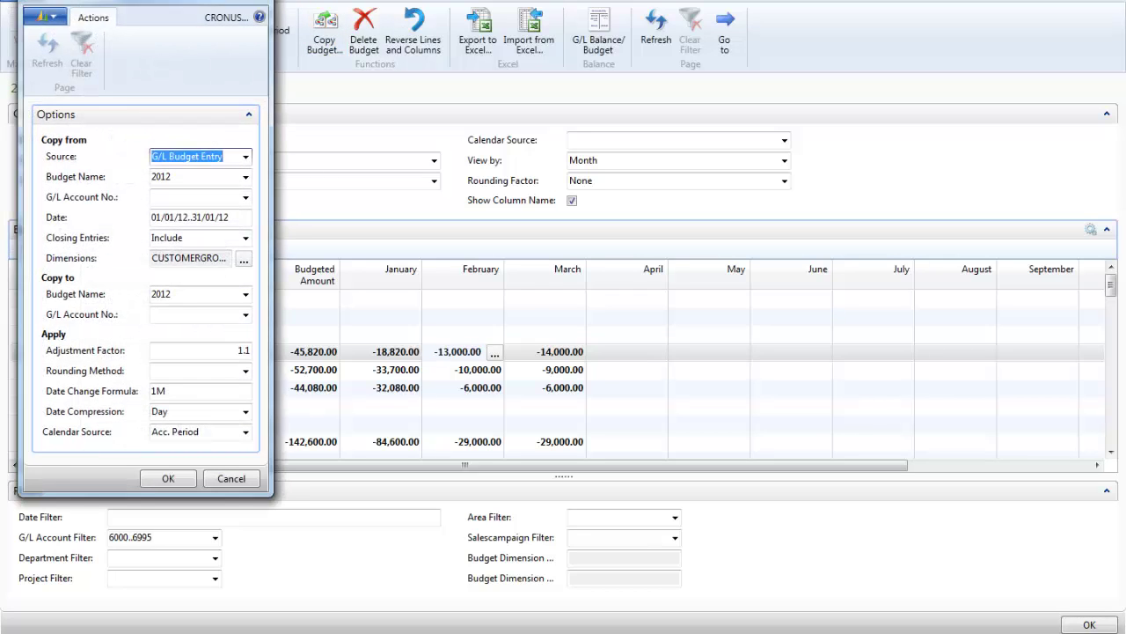